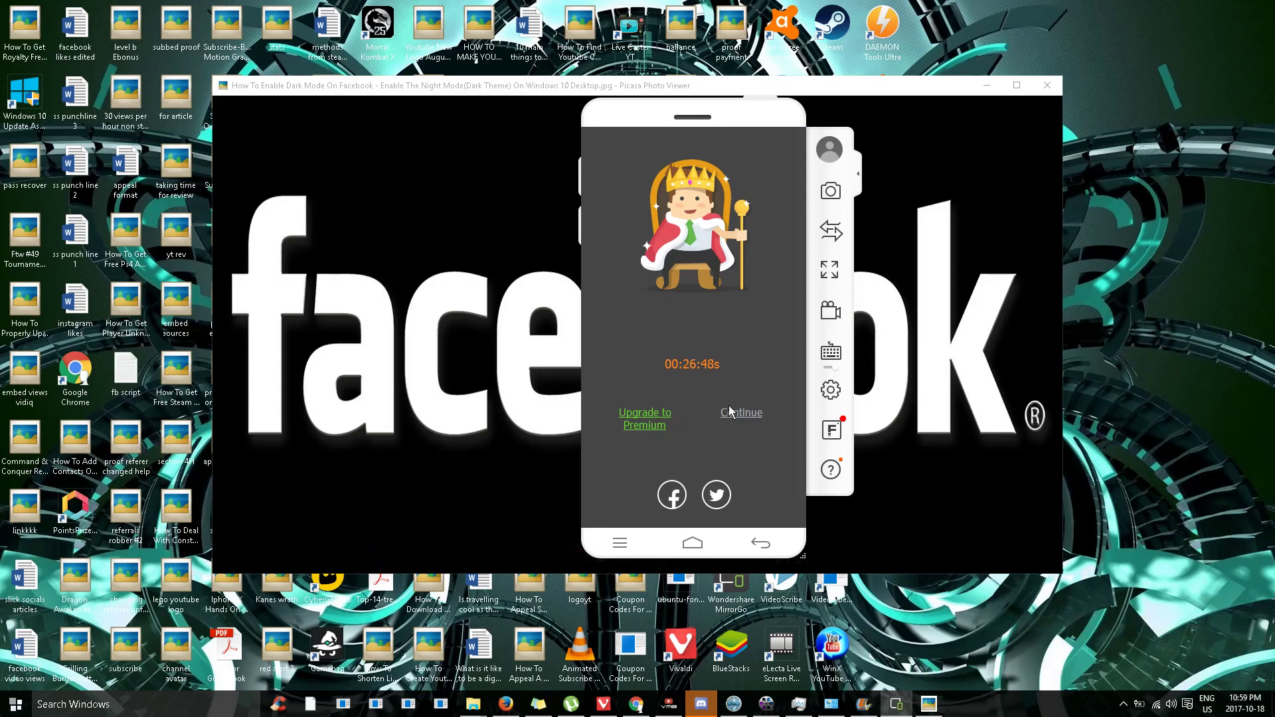
Dismiss ApowerMirror's trial prompt to show the mirrored Facebook news feed.
{"action": "left_click", "coordinate": [755, 456]}
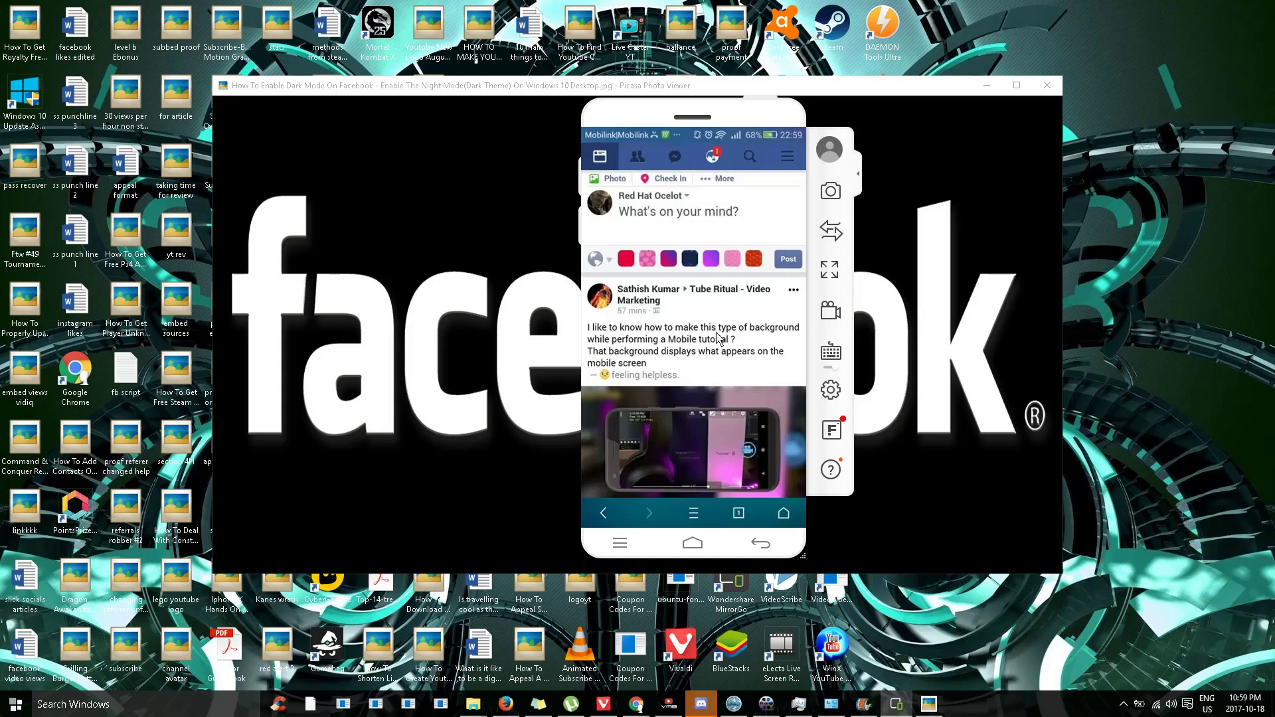
{"action": "scroll", "coordinate": [713, 335], "scroll_direction": "up", "scroll_amount": 3}
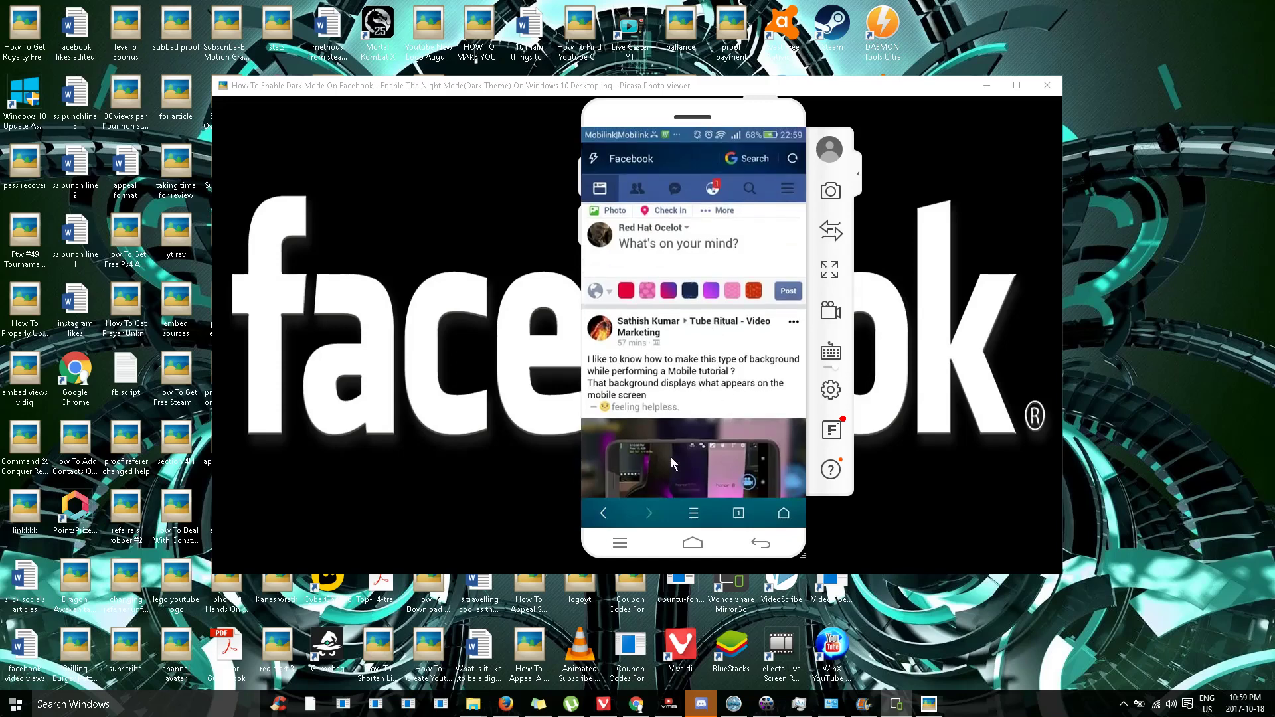
Bring up UC Browser's main menu over the Facebook feed.
{"action": "left_click", "coordinate": [694, 514]}
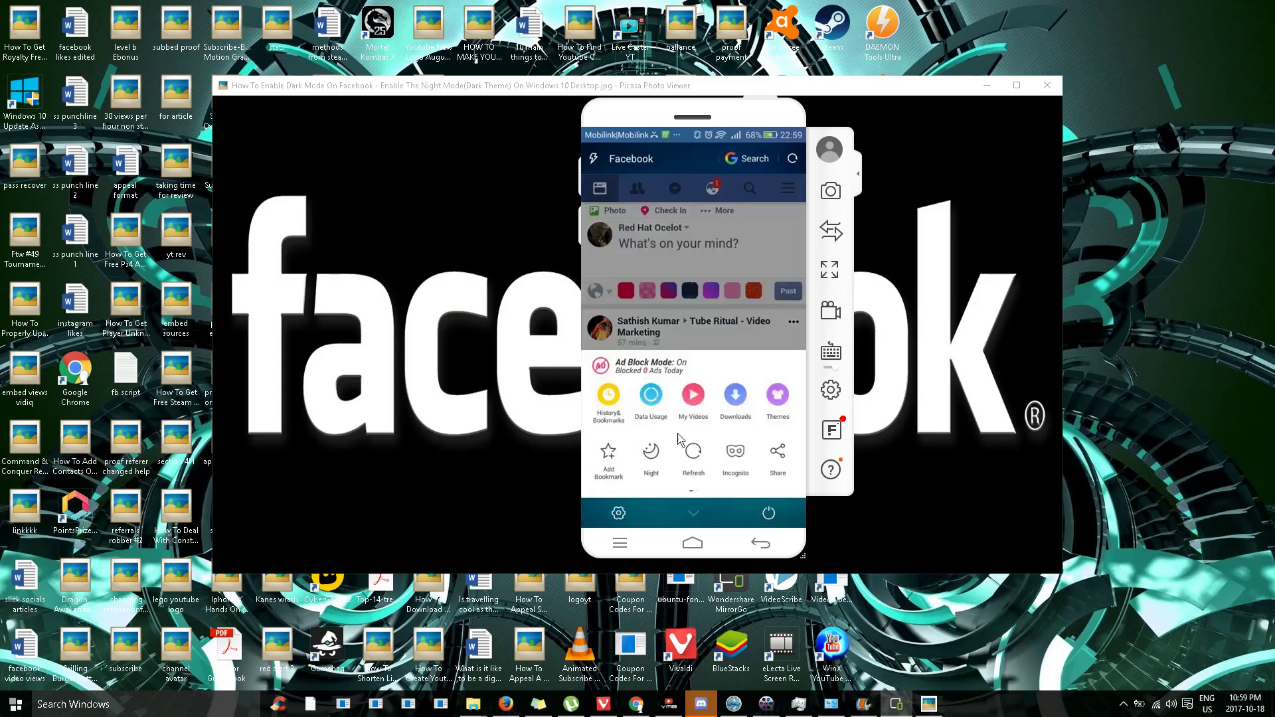
Enable Night mode from the menu's next page and cancel the Brightness prompt.
{"action": "mouse_move", "coordinate": [685, 439]}
{"action": "left_mouse_down"}
{"action": "mouse_move", "coordinate": [658, 436]}
{"action": "mouse_move", "coordinate": [697, 439]}
{"action": "left_mouse_up"}
{"action": "left_click", "coordinate": [656, 469]}
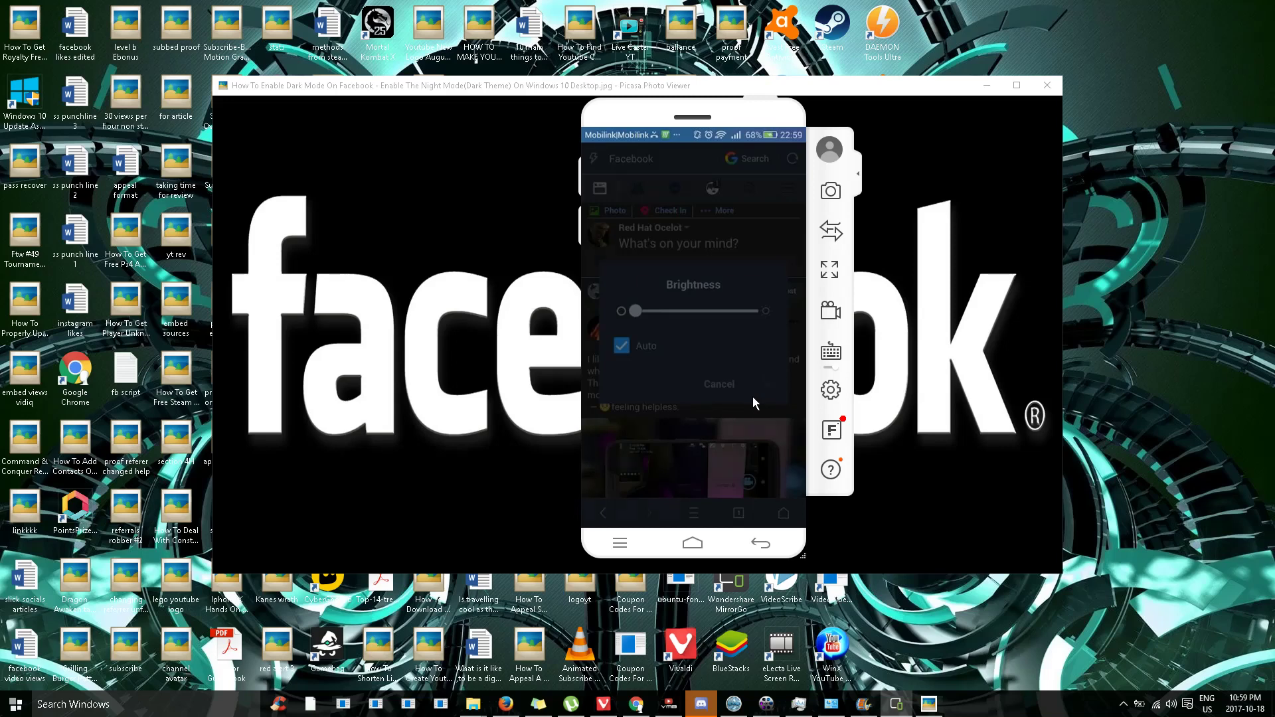
{"action": "left_click", "coordinate": [753, 396]}
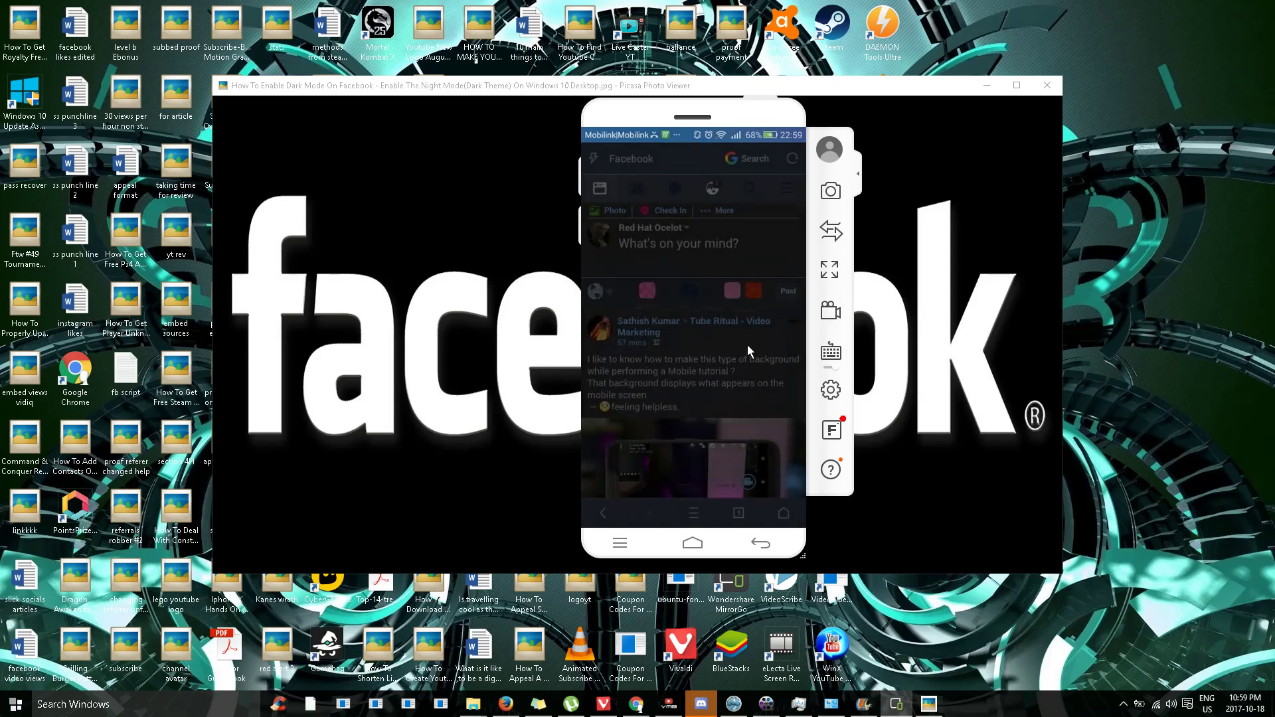
{"action": "scroll", "coordinate": [728, 343], "scroll_direction": "down", "scroll_amount": 5}
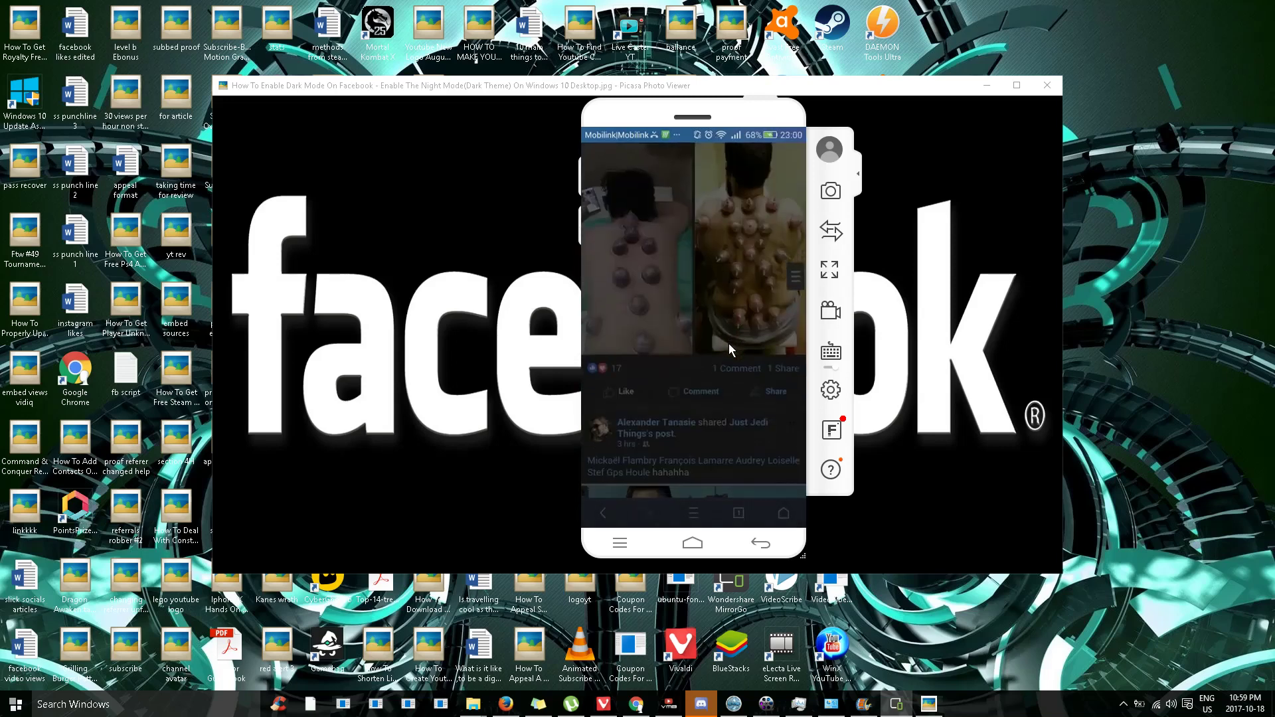
{"action": "scroll", "coordinate": [728, 343], "scroll_direction": "down", "scroll_amount": 3}
{"action": "scroll", "coordinate": [730, 343], "scroll_direction": "up", "scroll_amount": 5}
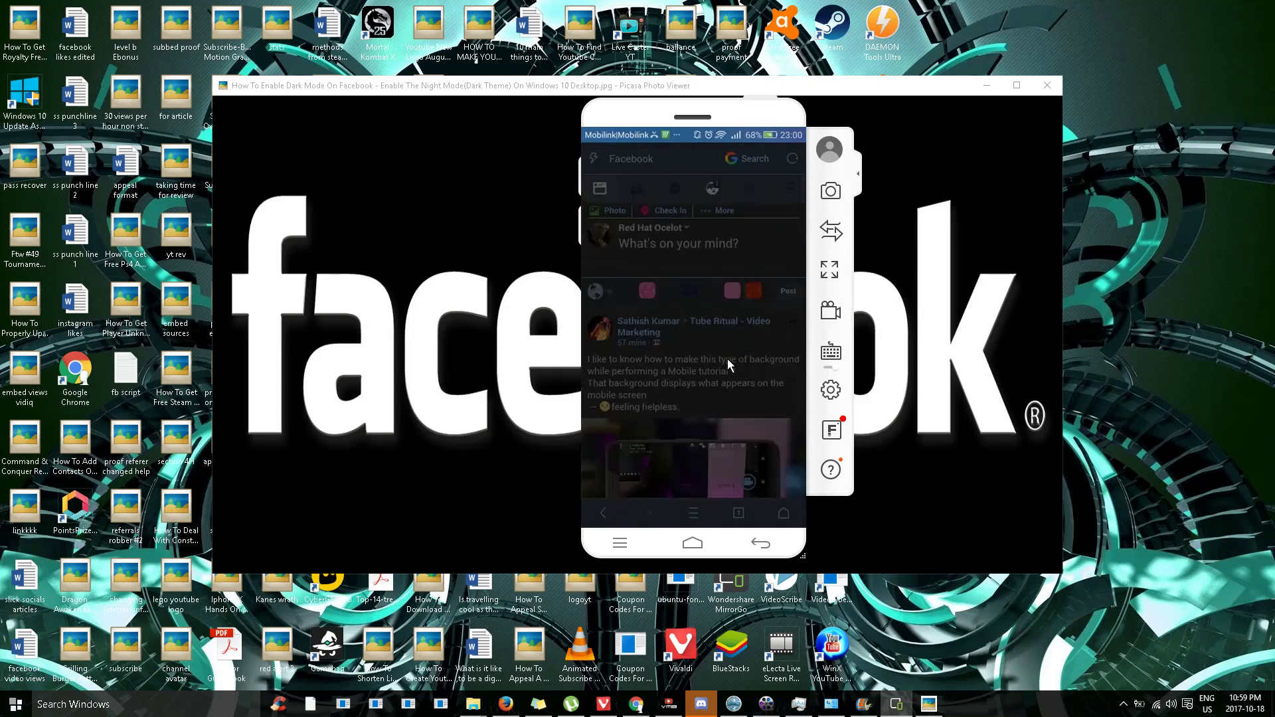
Switch Night off from UC Browser's menu, restoring the bright Facebook feed.
{"action": "left_click", "coordinate": [727, 366]}
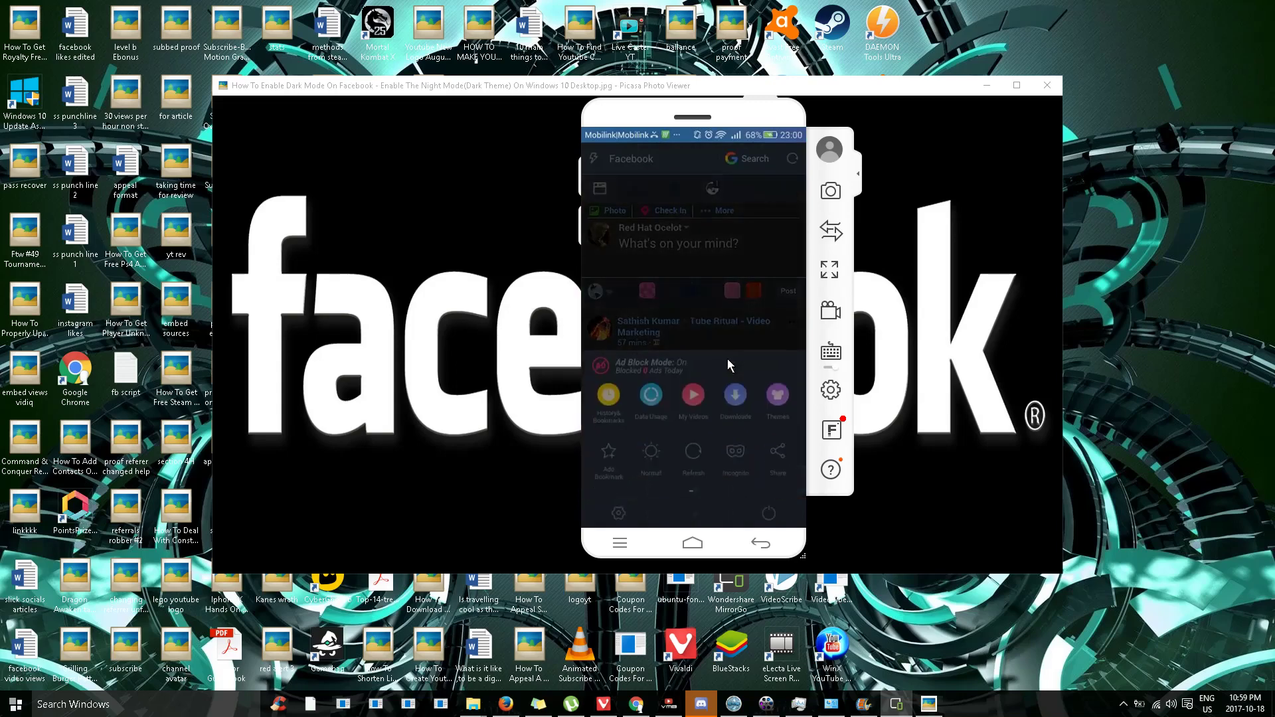
{"action": "left_click", "coordinate": [728, 364]}
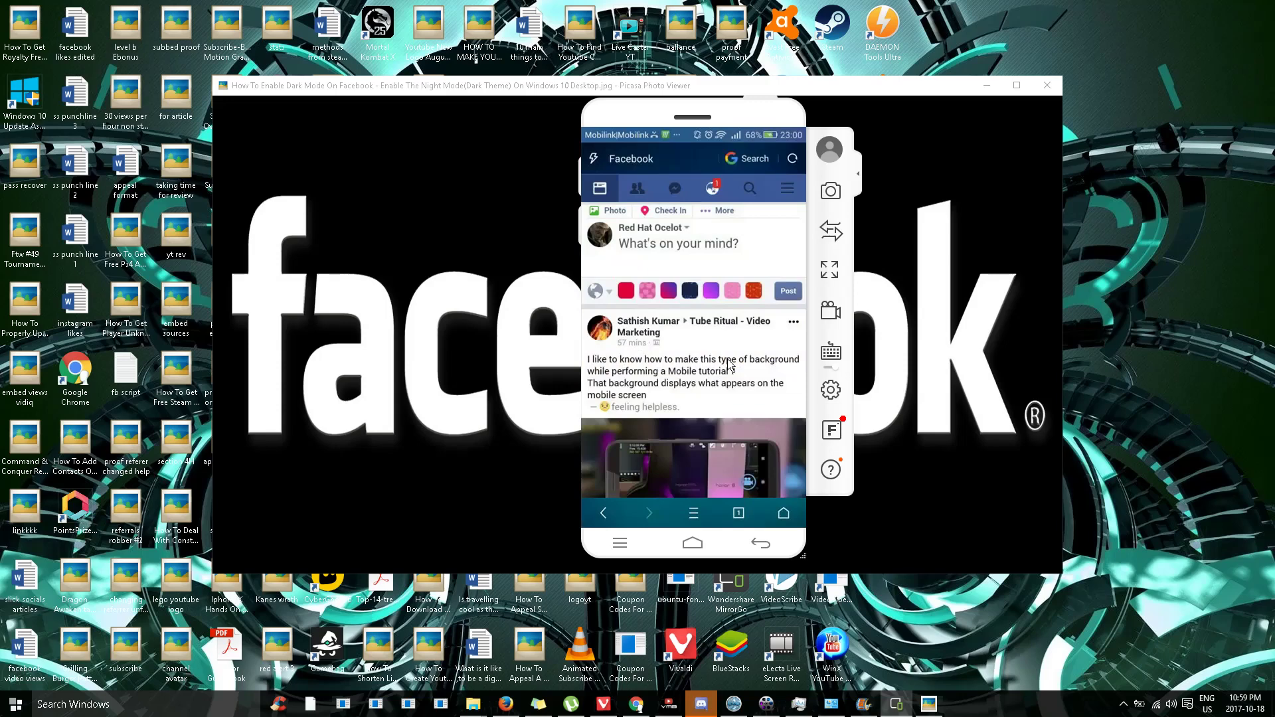
Turn Night on again from UC Browser's menu.
{"action": "left_click", "coordinate": [693, 513]}
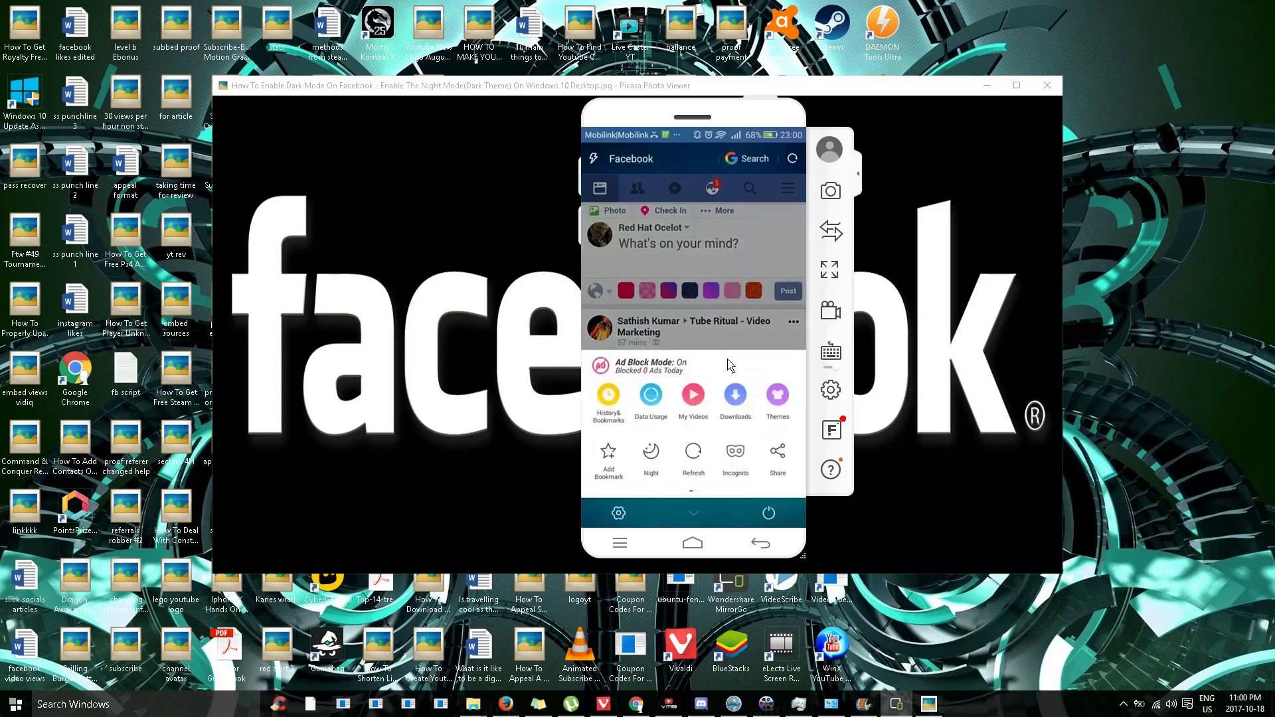
{"action": "left_click", "coordinate": [728, 365]}
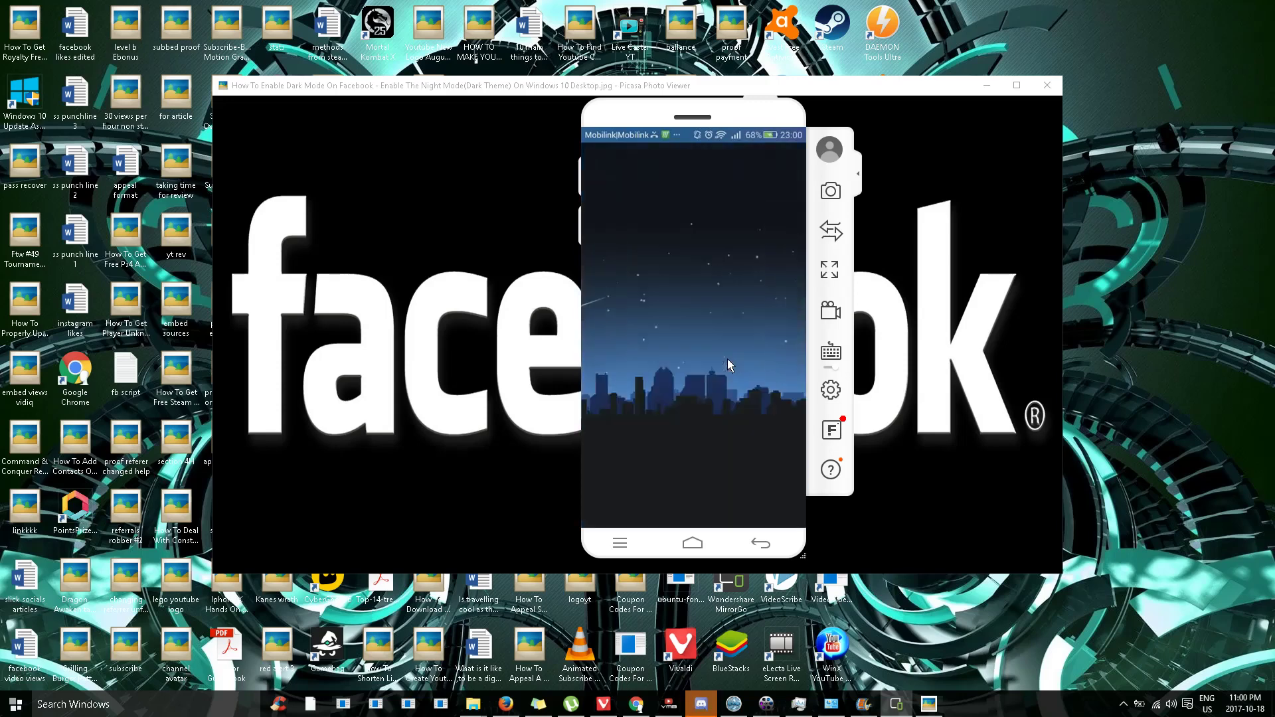